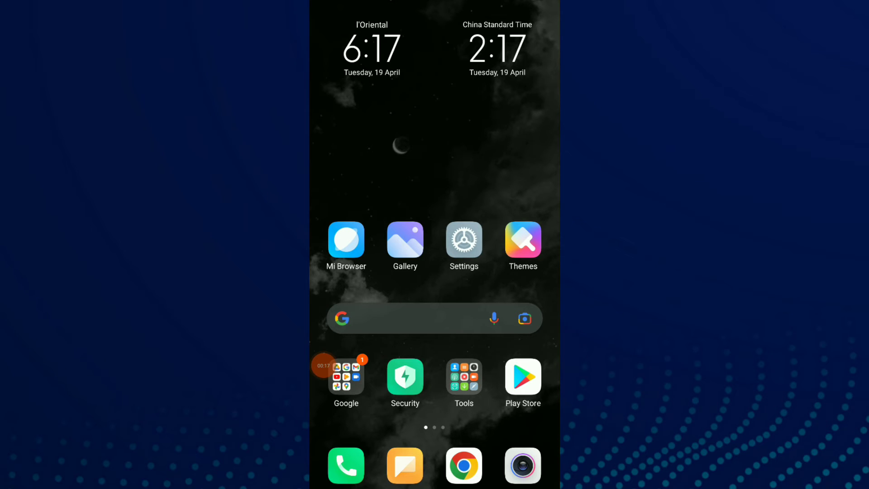
Step: Launch Chrome from the dock and show its overflow menu on the new-tab page
left_click(465, 466)
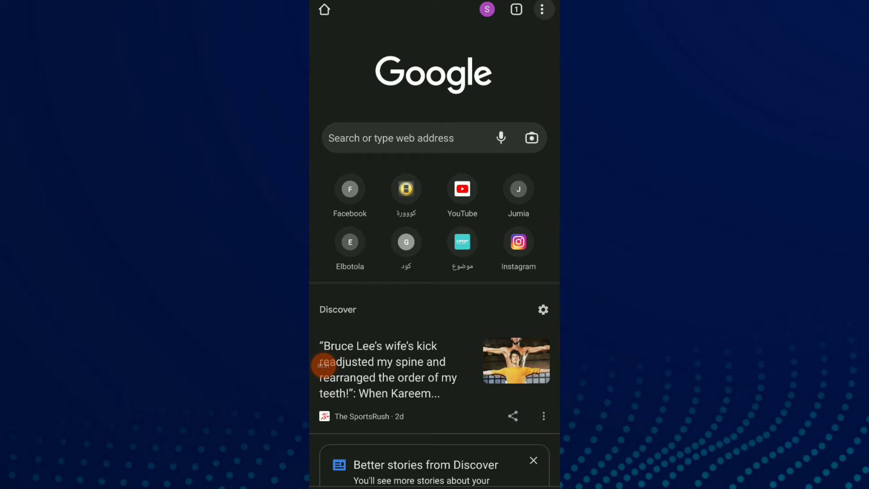
left_click(542, 10)
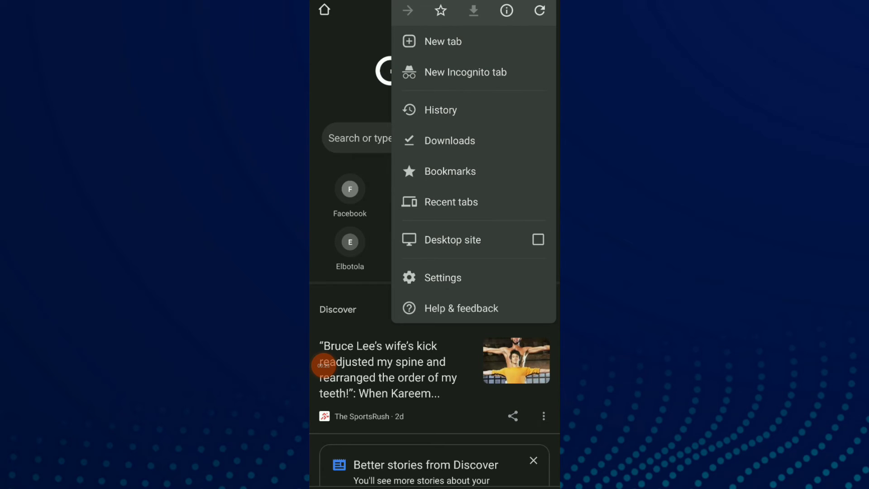
Step: Go to Chrome Settings from the overflow menu
left_click(443, 277)
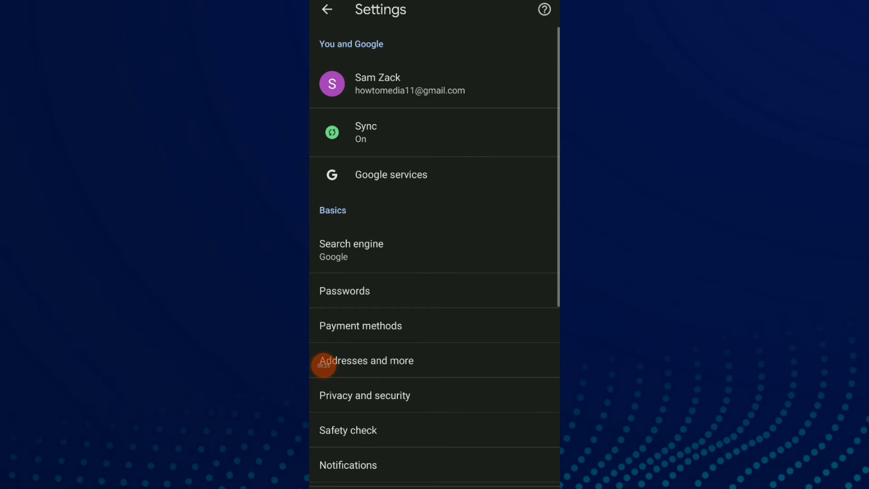
scroll(324, 361, "down", 2)
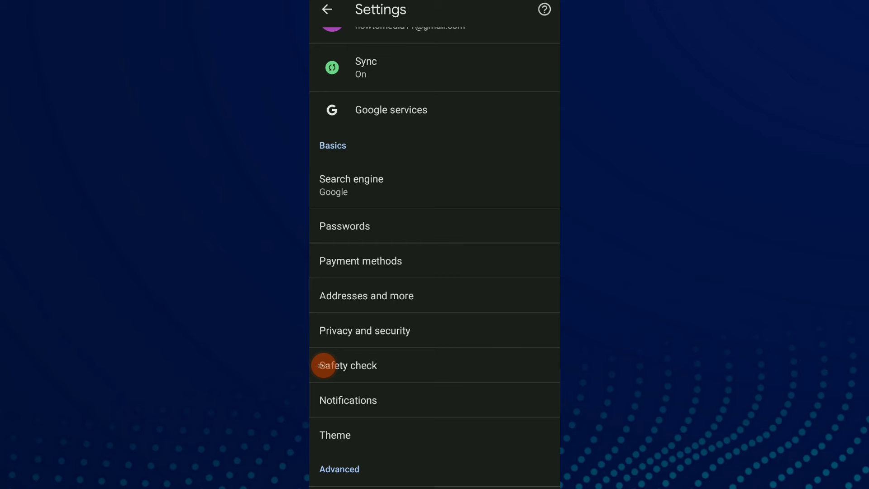
Step: In Payment methods, switch on Screen lock for confirming cards
left_click(381, 262)
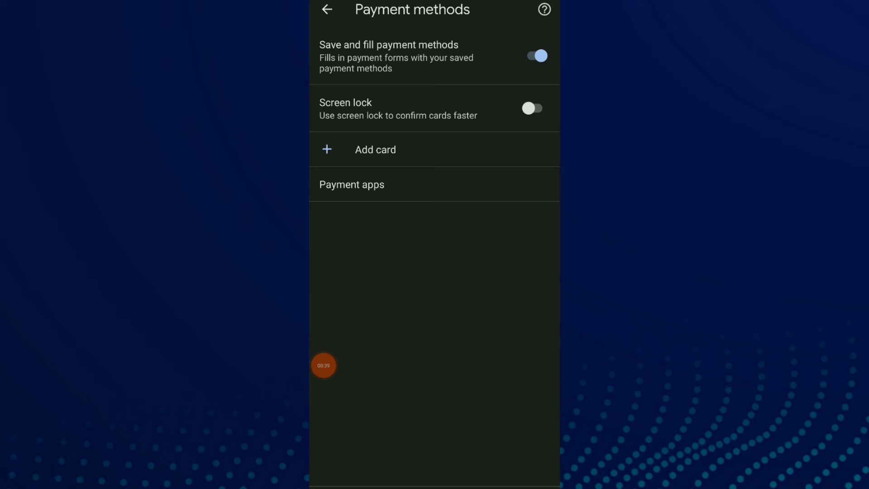
left_click(532, 109)
Step: Leave Chrome for the Android home screen
key("Home")
mouse_move(339, 271)
left_mouse_down()
mouse_move(530, 272)
mouse_move(339, 271)
left_mouse_up()
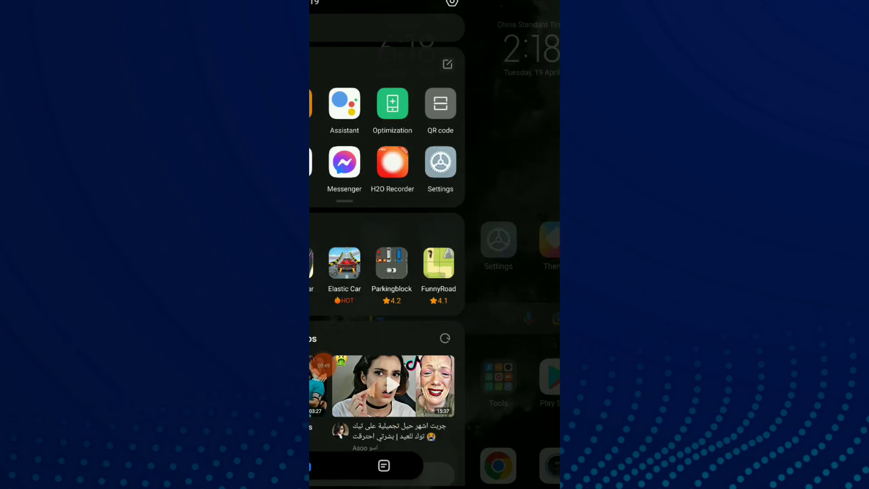